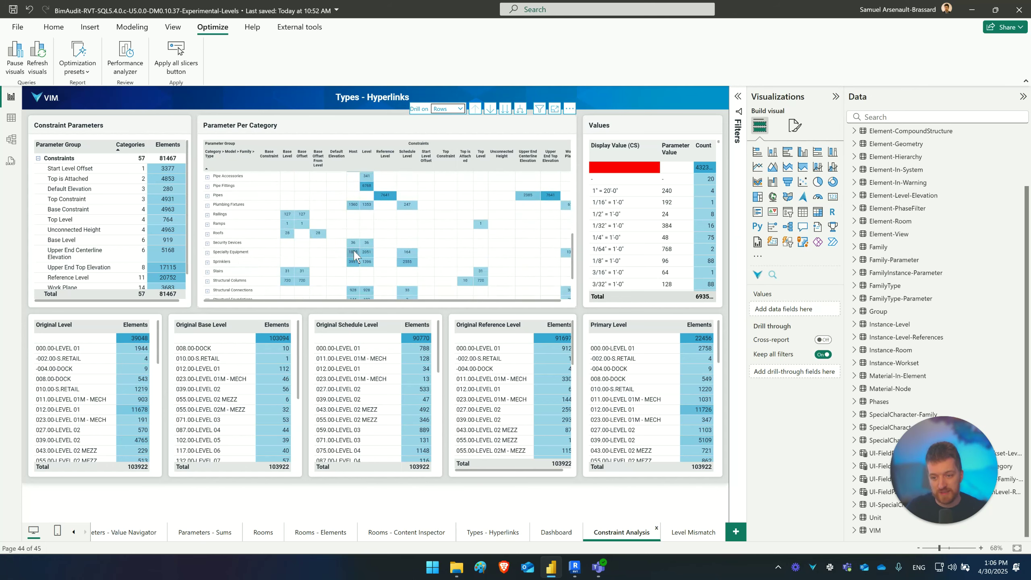
# Cross-filter the report by Specialty Equipment's Level, Schedule Level, Work Plane and Host constraints in the Parameter Per Category matrix, and clear the filter.
pyautogui.click(366, 252)
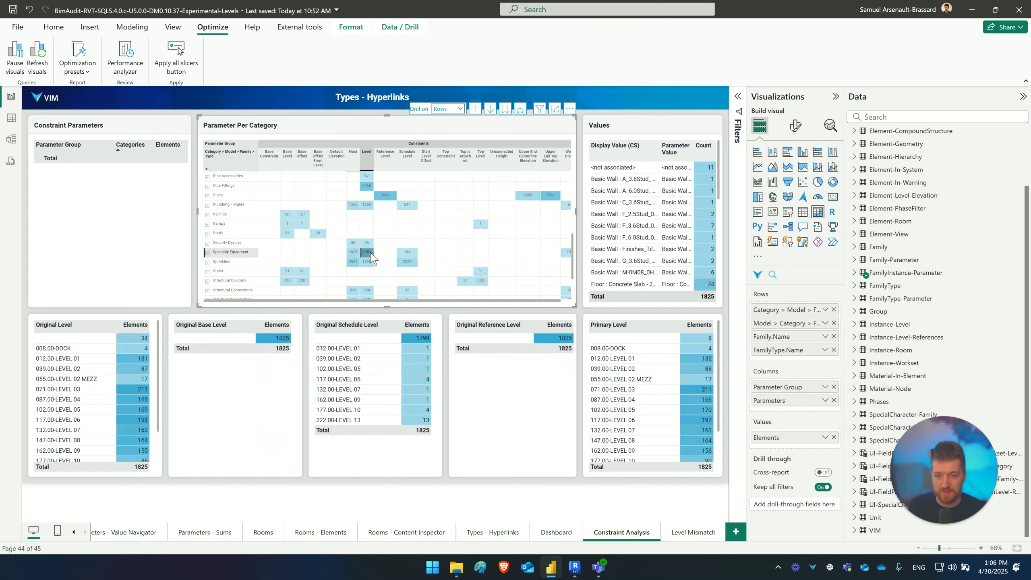
pyautogui.click(406, 253)
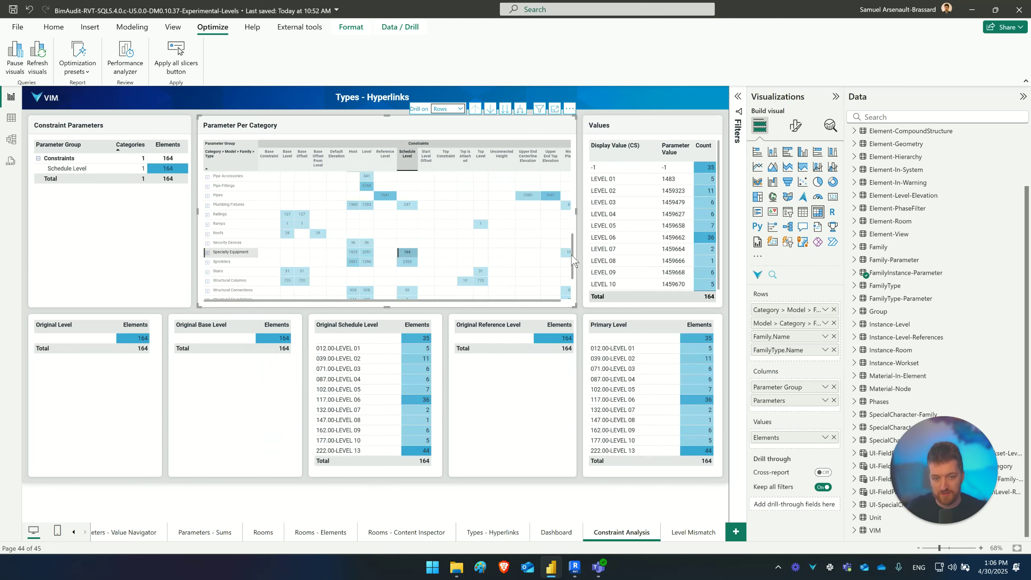
pyautogui.click(367, 252)
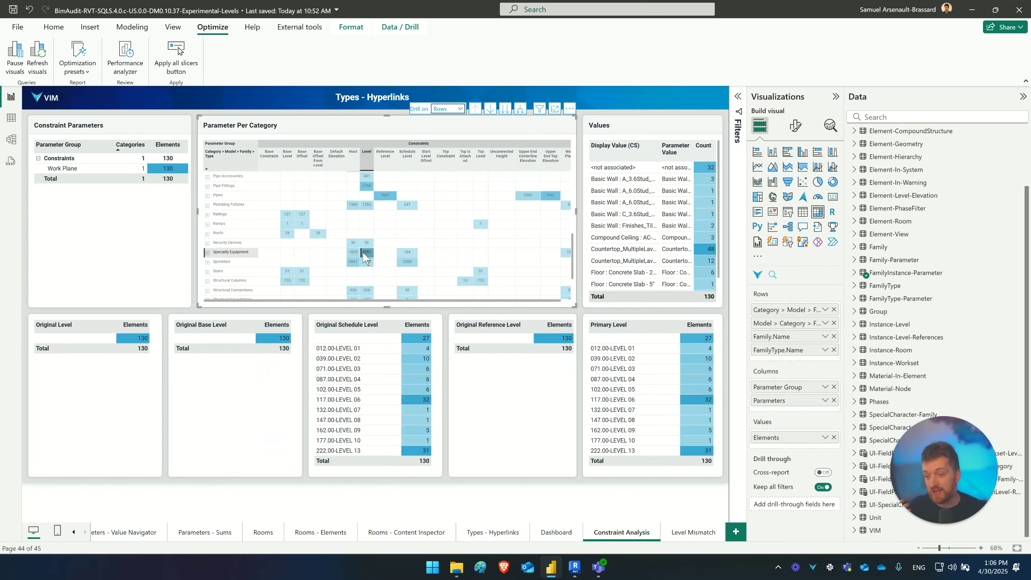
pyautogui.click(353, 252)
pyautogui.click(353, 252)
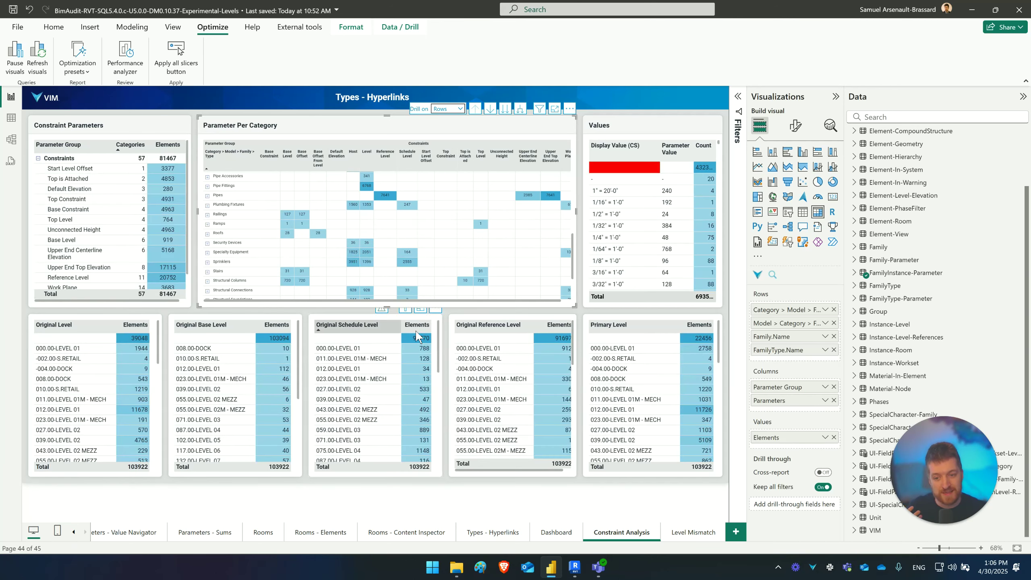
# Open the Level Mismatch page and expand the Ref_PRIMARY folder of the Instance-Level-References table.
pyautogui.click(676, 535)
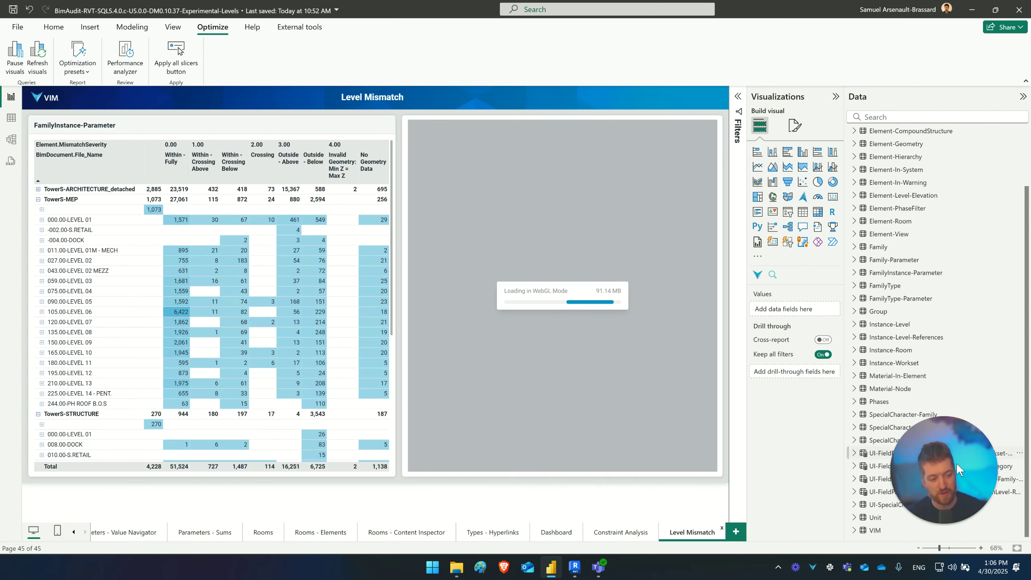
pyautogui.moveTo(955, 463); pyautogui.dragTo(766, 455)
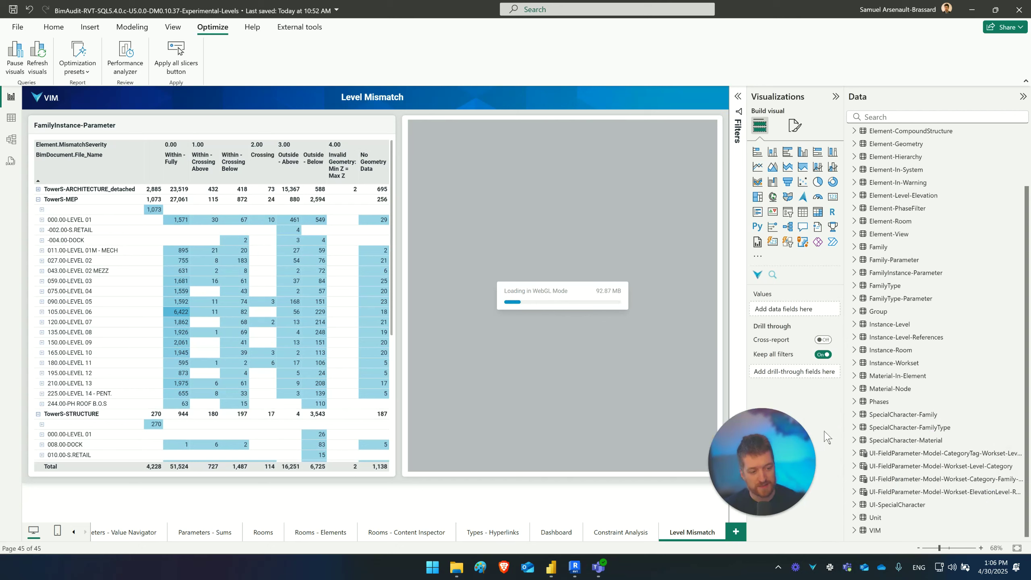
pyautogui.click(855, 338)
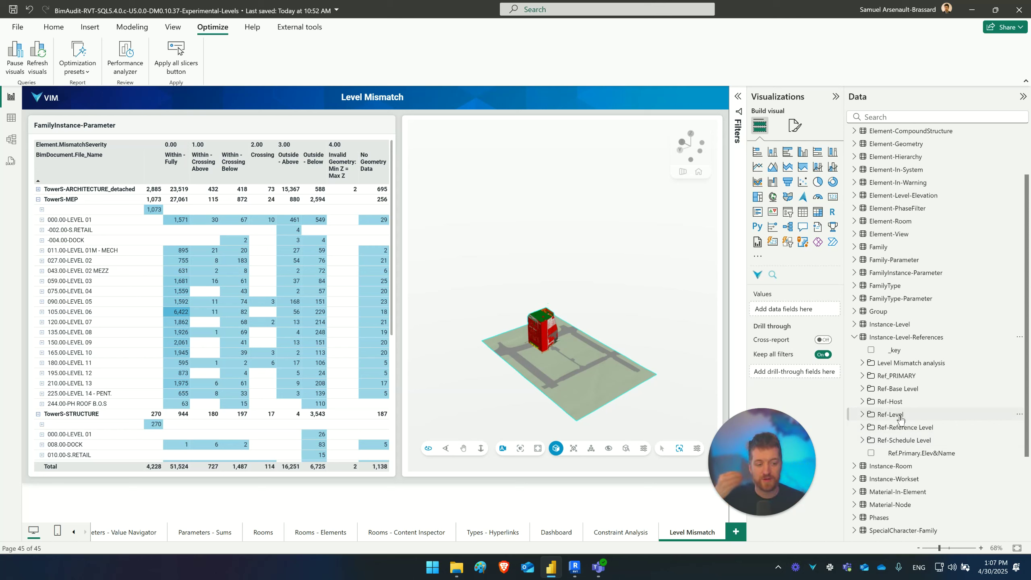
pyautogui.click(862, 376)
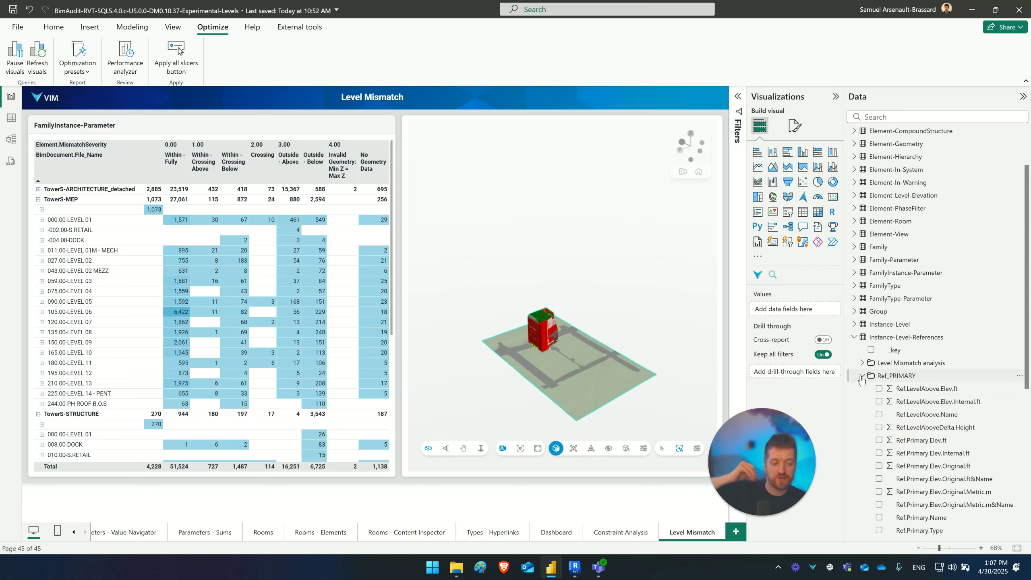
# Isolate the TowerS-MEP elements with a blank level in the 3D view and return to the Constraint Analysis page.
pyautogui.click(393, 279)
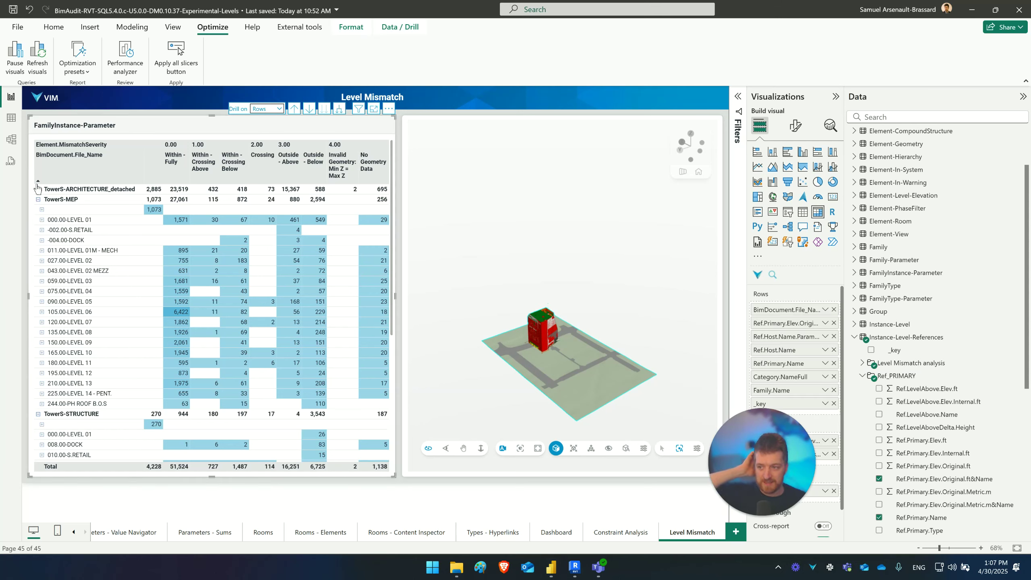
pyautogui.click(67, 211)
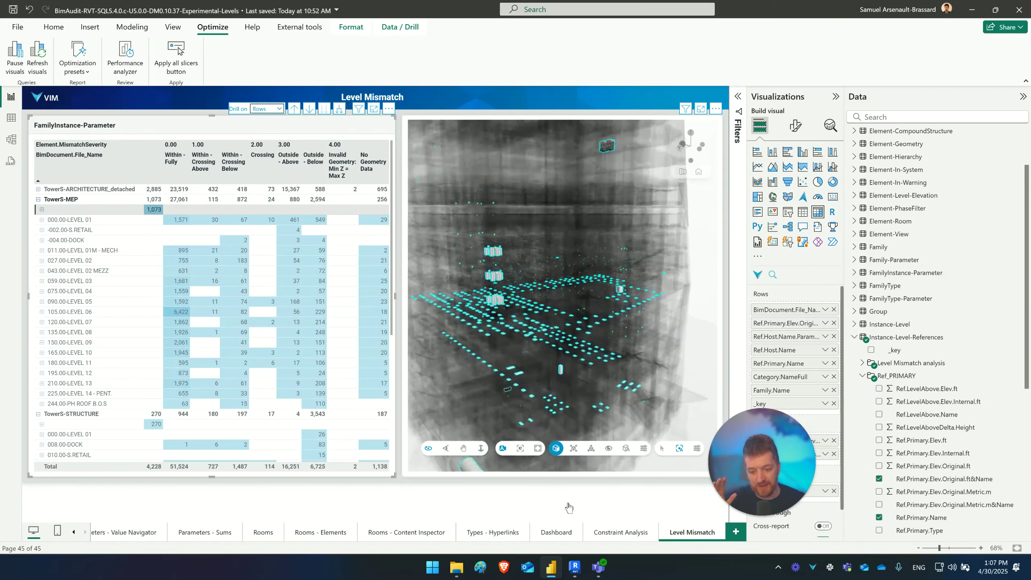
pyautogui.click(624, 532)
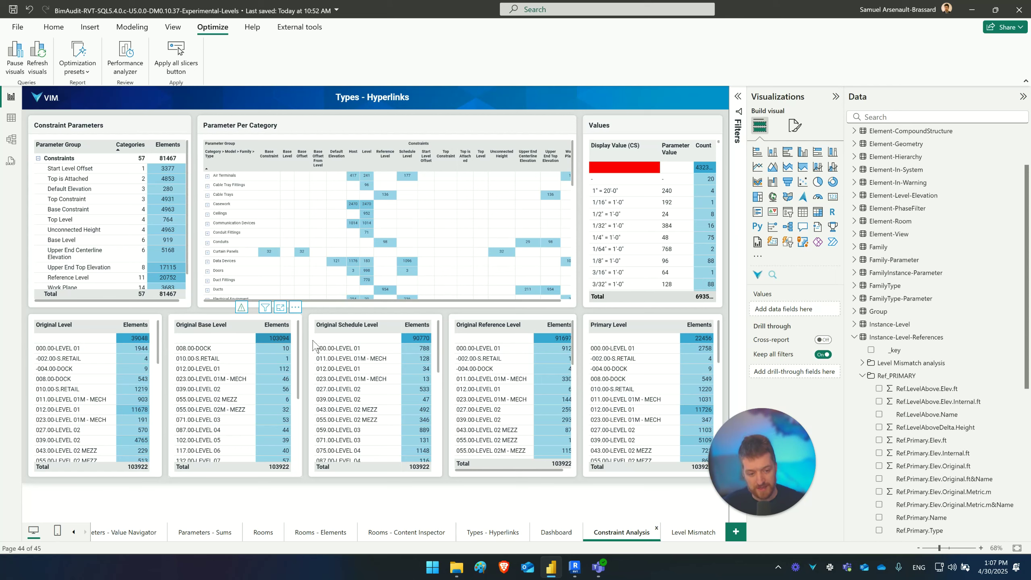
# On the Level Mismatch page, isolate in 3D each mismatch type from Within - Fully through Crossing to Outside - Above.
pyautogui.click(692, 532)
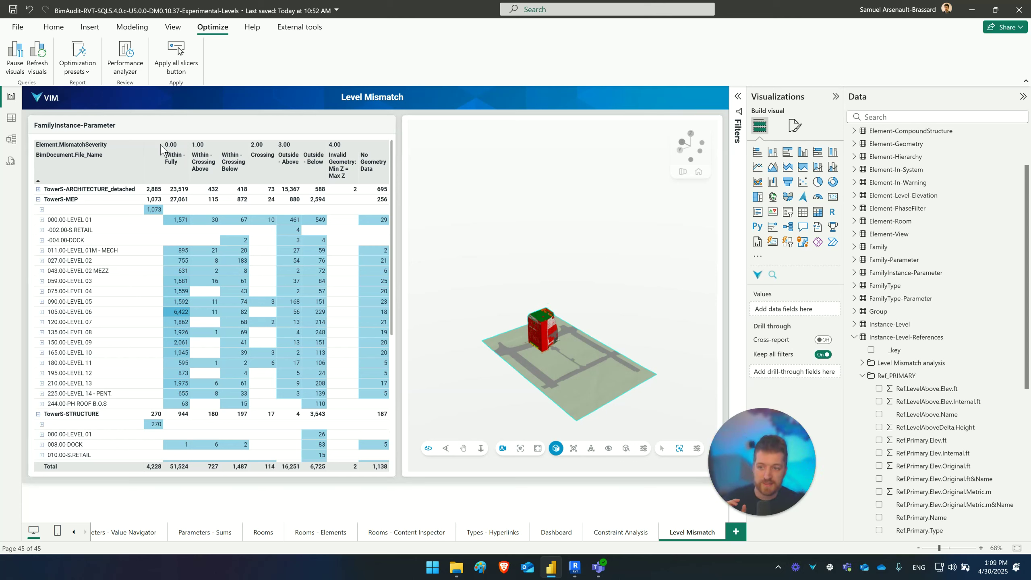
pyautogui.click(183, 183)
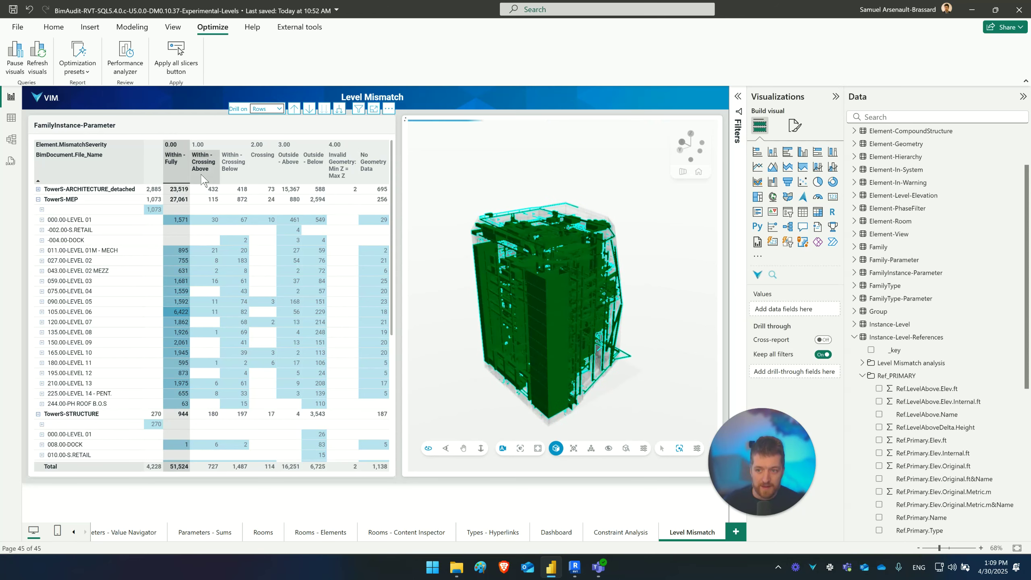
pyautogui.click(202, 178)
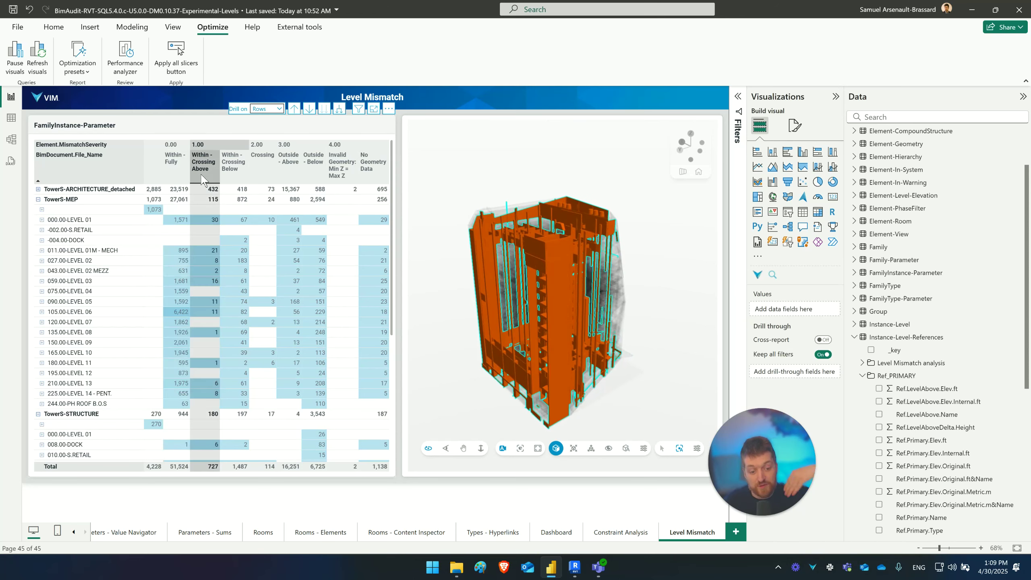
pyautogui.click(230, 177)
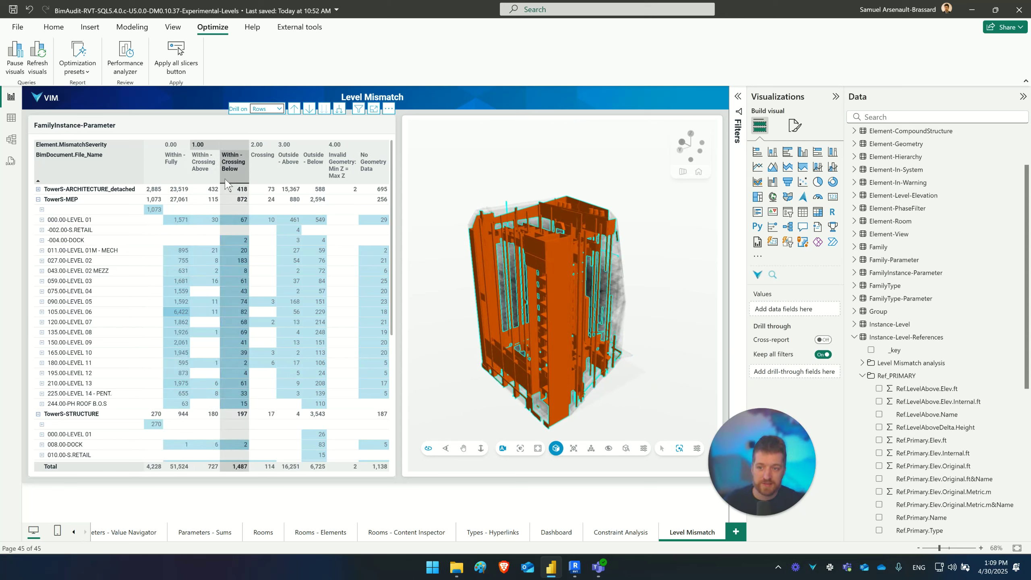
pyautogui.click(263, 167)
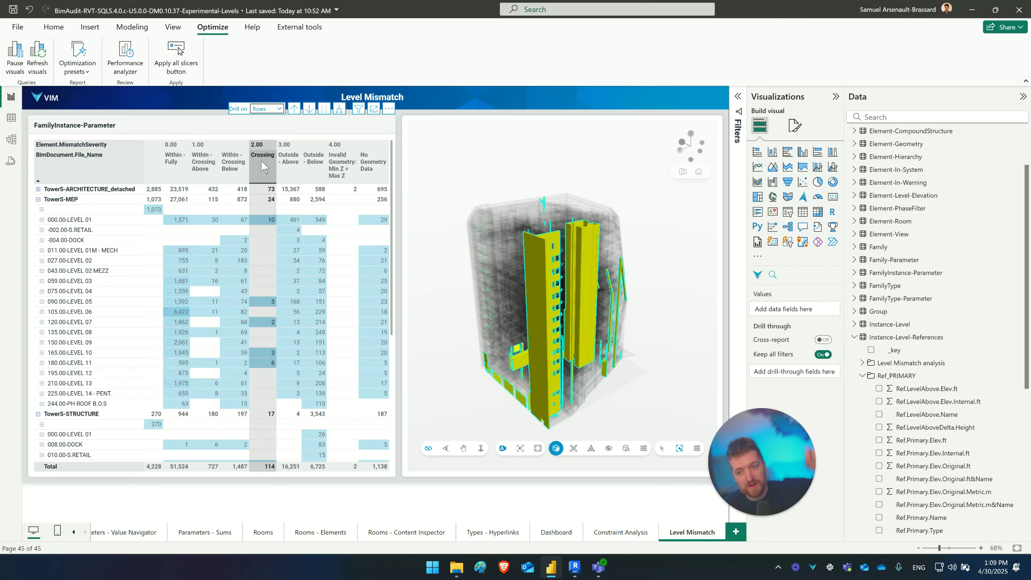
pyautogui.click(289, 167)
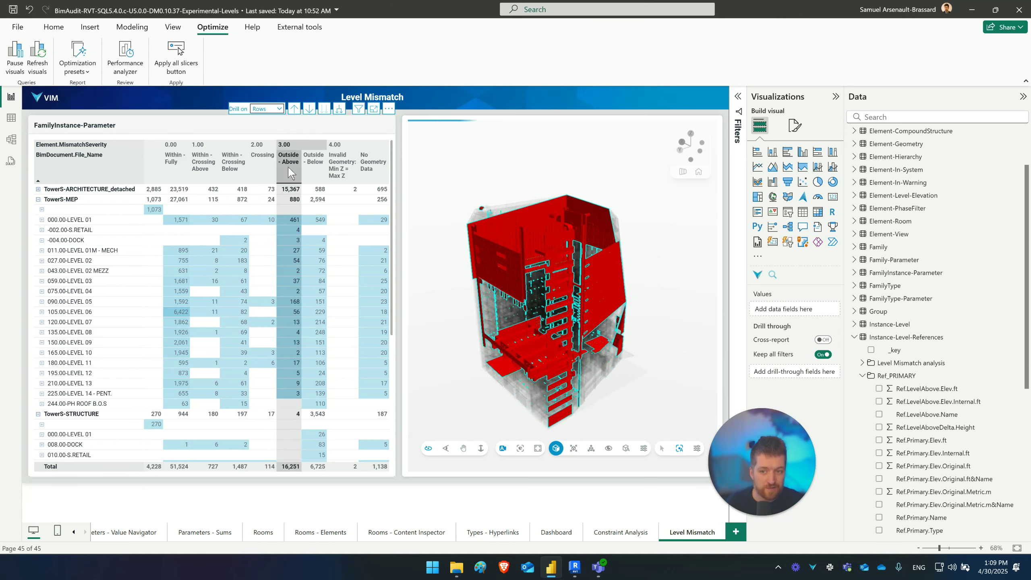
# Isolate the Outside - Below elements in the 3D view and inspect them from up close.
pyautogui.click(313, 170)
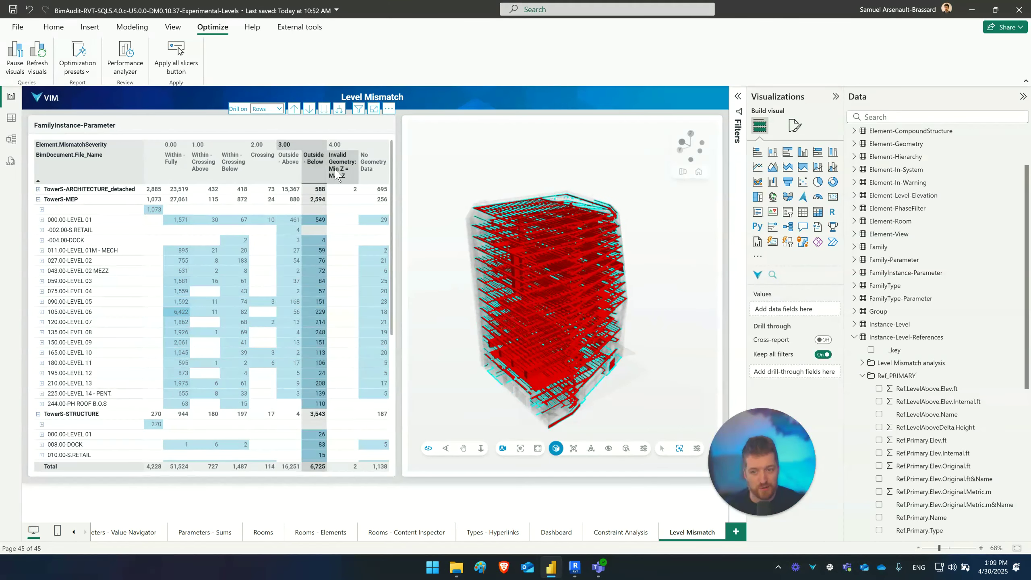
pyautogui.moveTo(589, 347); pyautogui.dragTo(580, 277)
pyautogui.scroll(8, 581, 278)
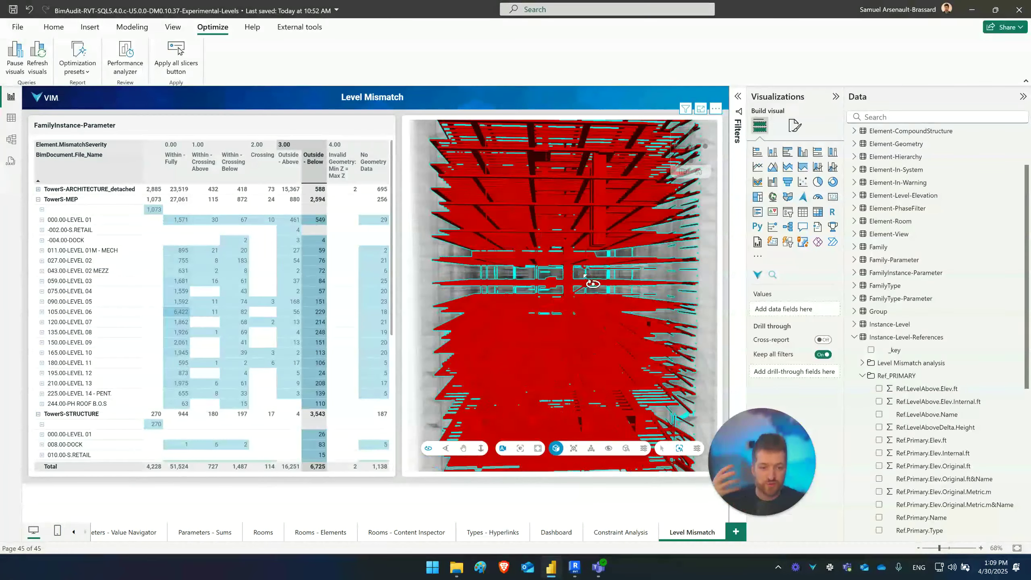
pyautogui.scroll(4, 577, 292)
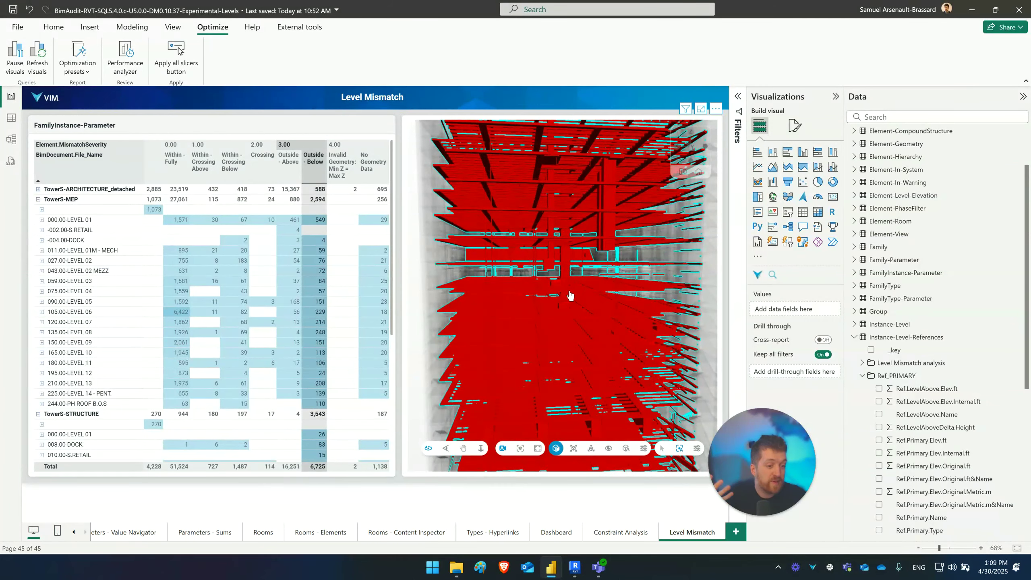
# Isolate the elements with invalid geometry (Min Z = Max Z) and inspect the flat surfaces from several angles.
pyautogui.click(338, 170)
pyautogui.moveTo(548, 346); pyautogui.dragTo(577, 354)
pyautogui.scroll(-4, 362, 345)
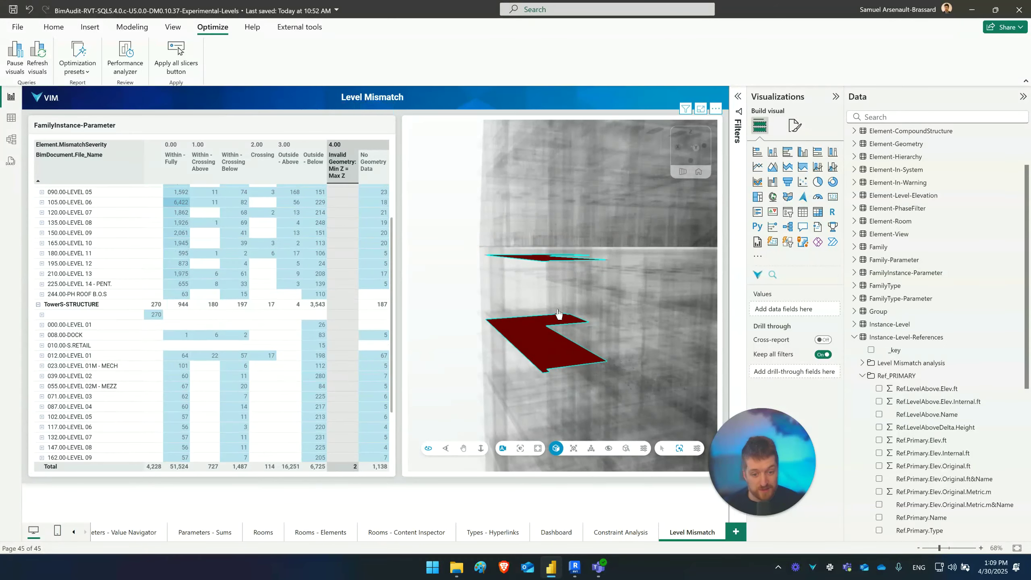
pyautogui.moveTo(553, 321); pyautogui.dragTo(550, 315)
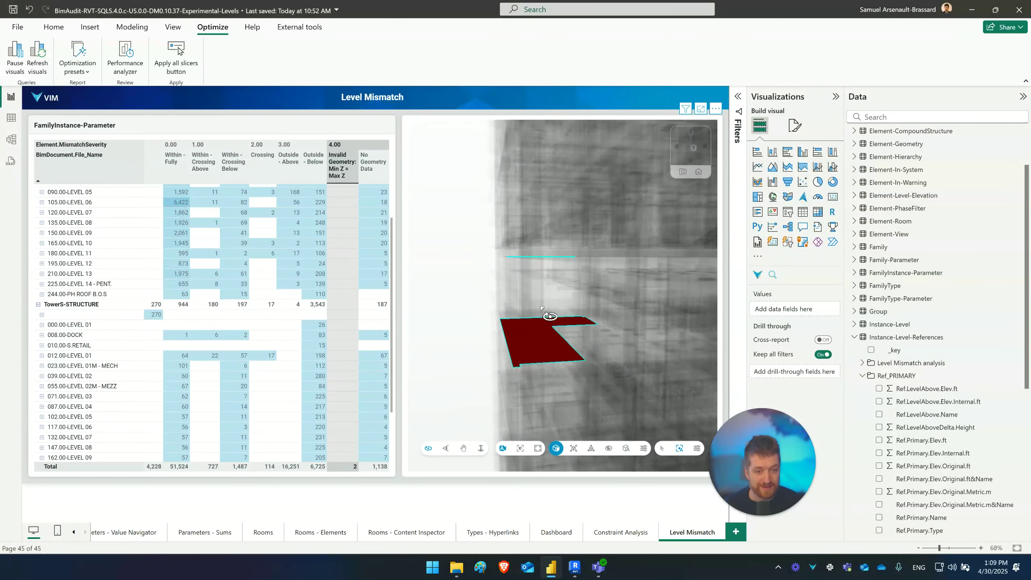
pyautogui.moveTo(526, 239); pyautogui.dragTo(525, 274)
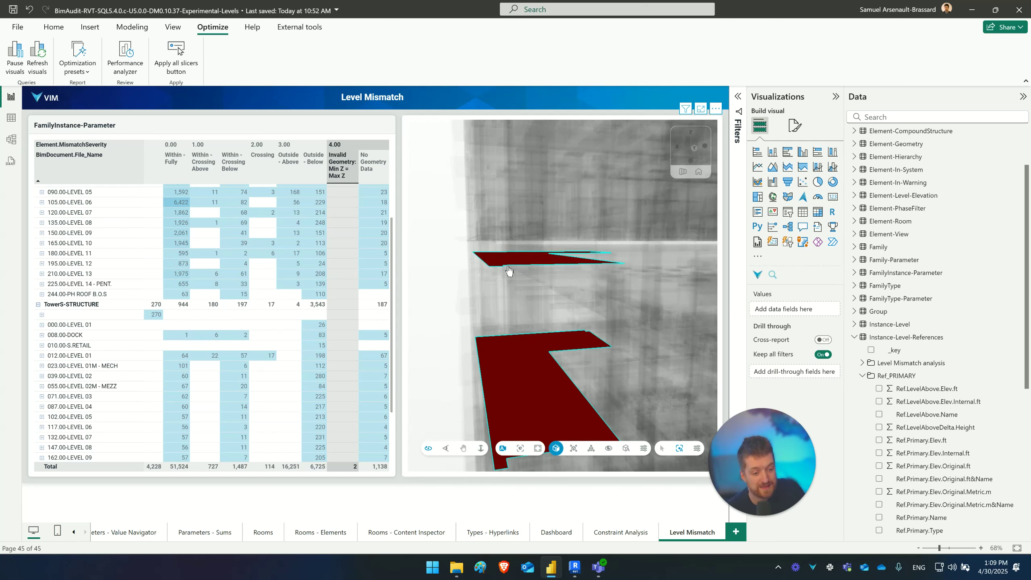
# Isolate the No Geometry Data elements in 3D, and clear the column filter to show the whole colour-coded tower.
pyautogui.click(373, 164)
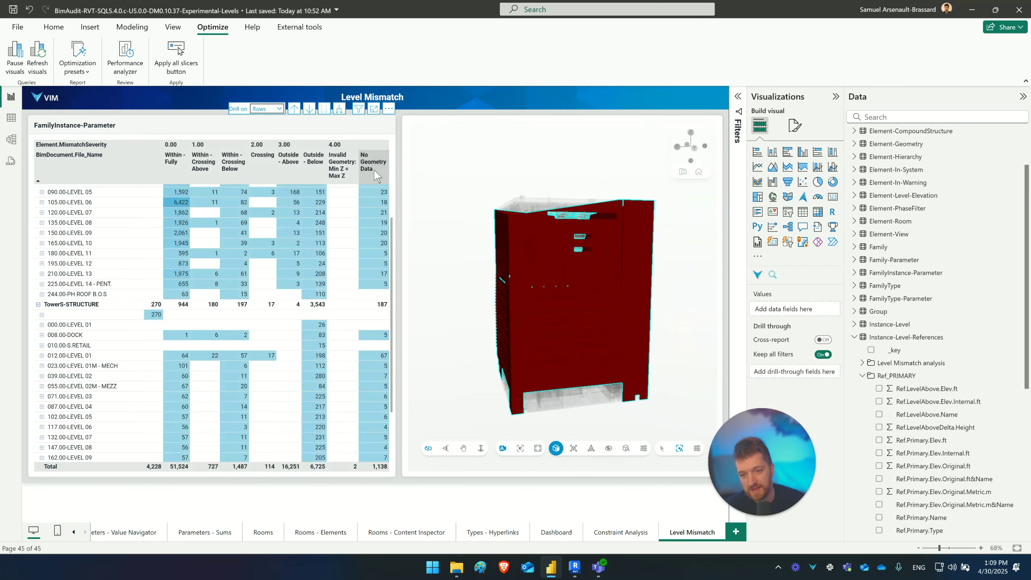
pyautogui.click(350, 177)
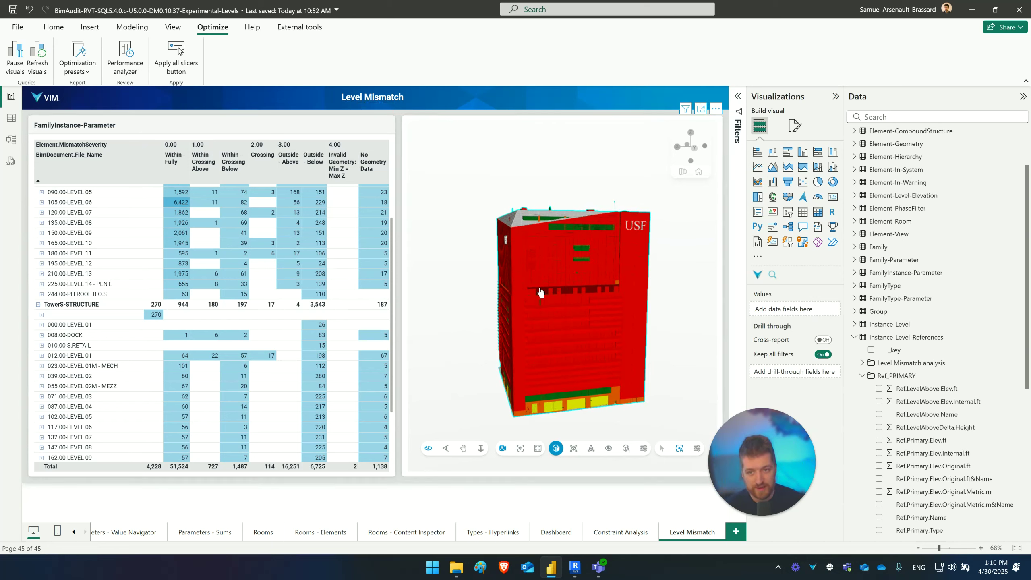
pyautogui.moveTo(540, 292); pyautogui.dragTo(690, 374)
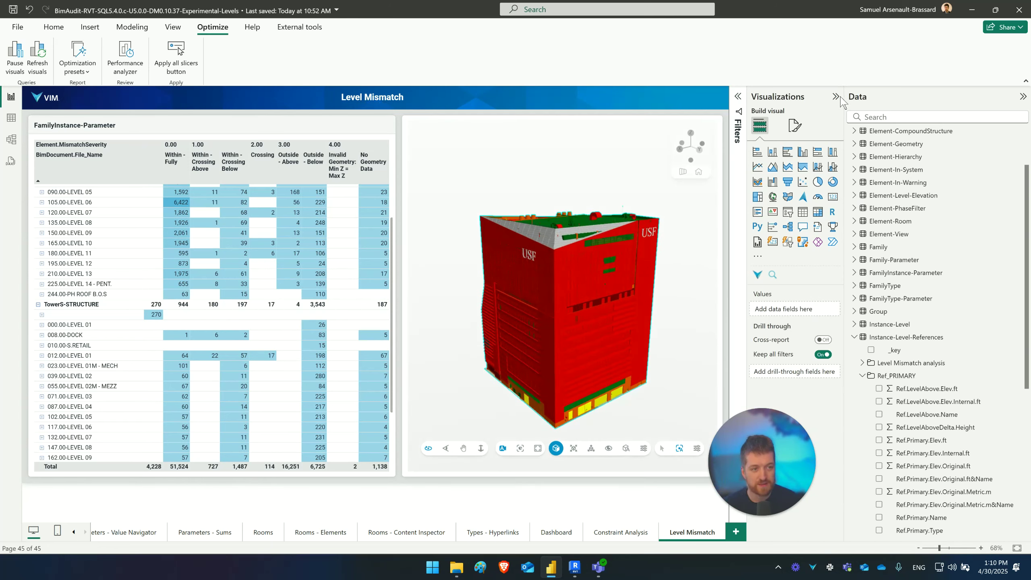
# Collapse the Data and Visualizations panes to enlarge the report page.
pyautogui.click(1022, 98)
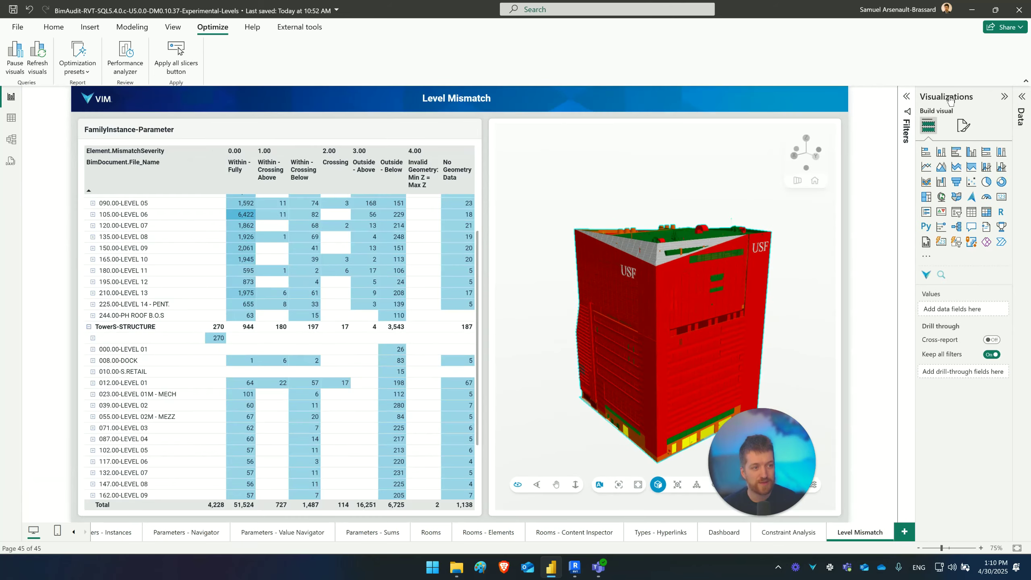
pyautogui.click(1004, 97)
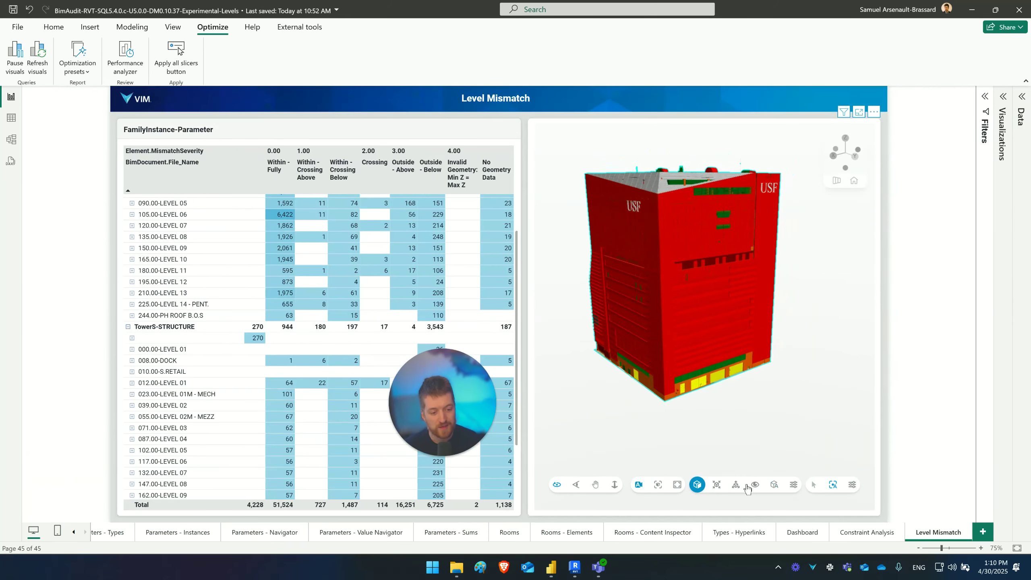
# Turn on the section box, cut through the tower's roof and front façade, and examine the colour-coded floors inside.
pyautogui.click(756, 486)
pyautogui.moveTo(704, 232); pyautogui.dragTo(683, 196)
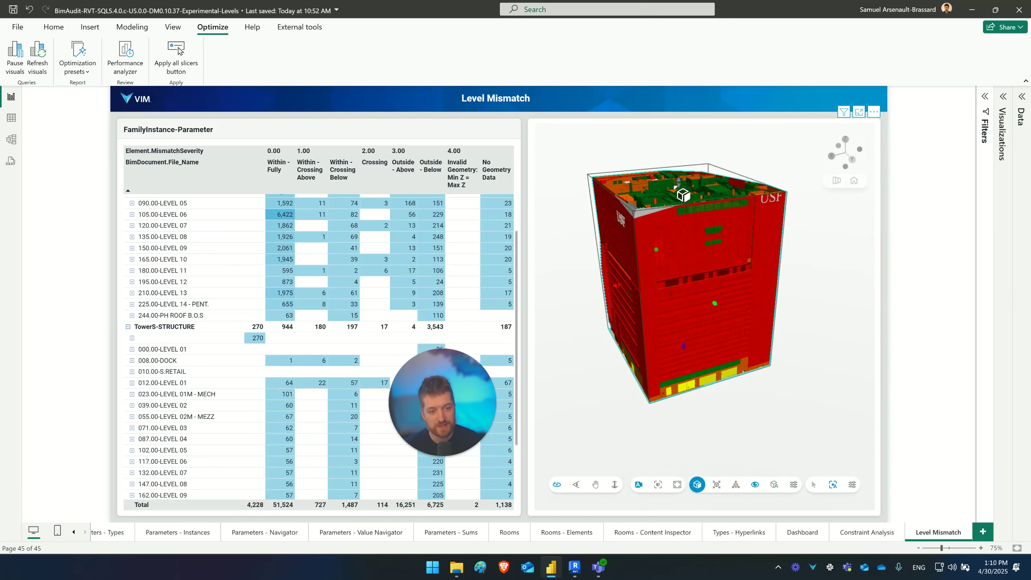
pyautogui.moveTo(716, 305); pyautogui.dragTo(689, 296)
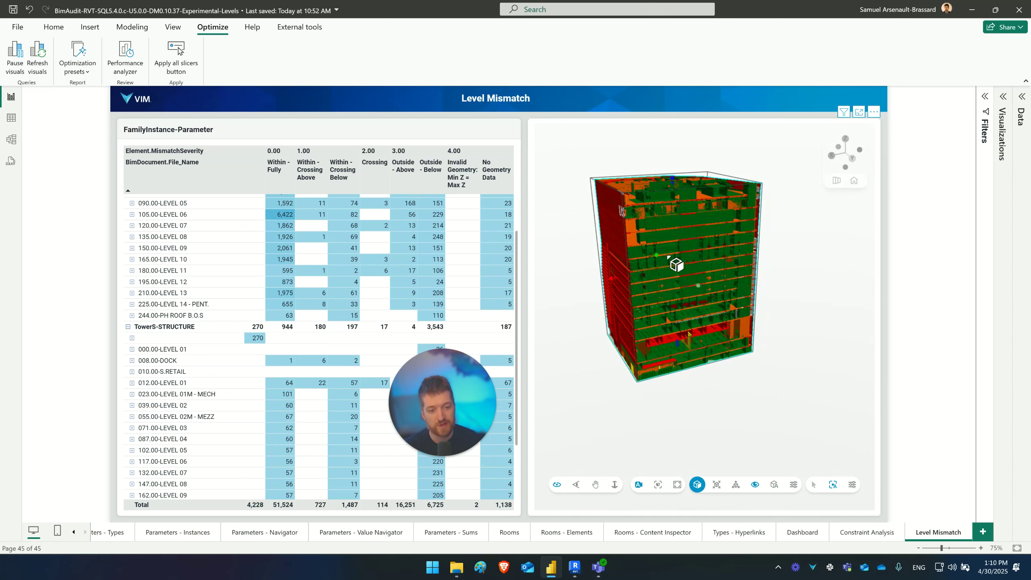
pyautogui.scroll(5, 689, 295)
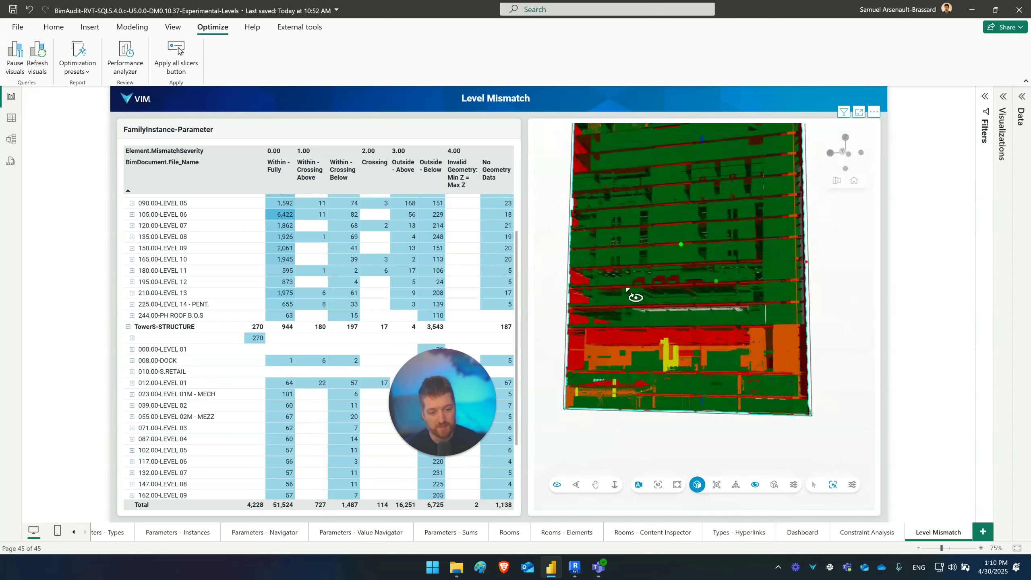
pyautogui.scroll(5, 623, 335)
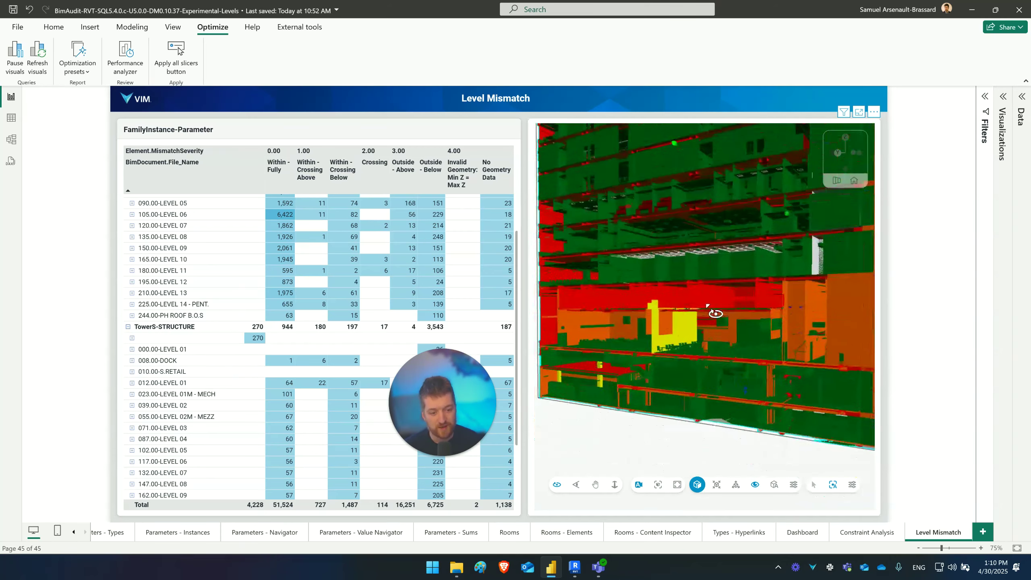
pyautogui.scroll(5, 732, 267)
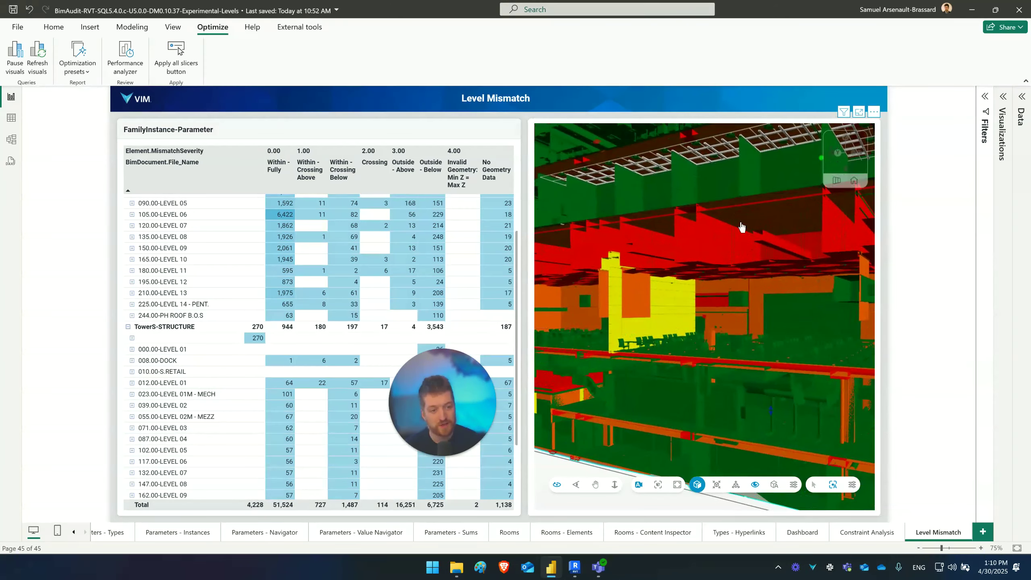
pyautogui.moveTo(741, 230); pyautogui.dragTo(718, 272)
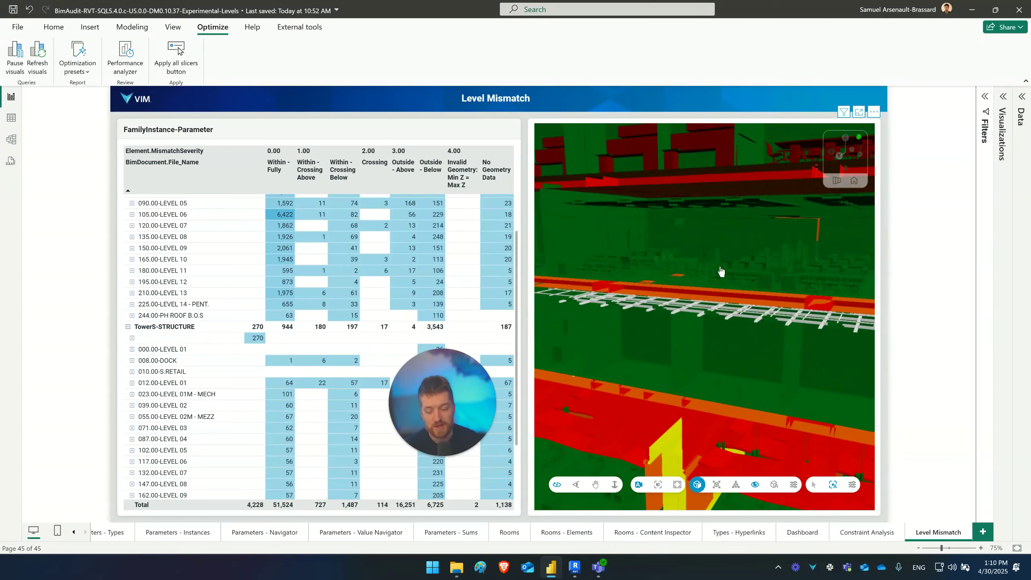